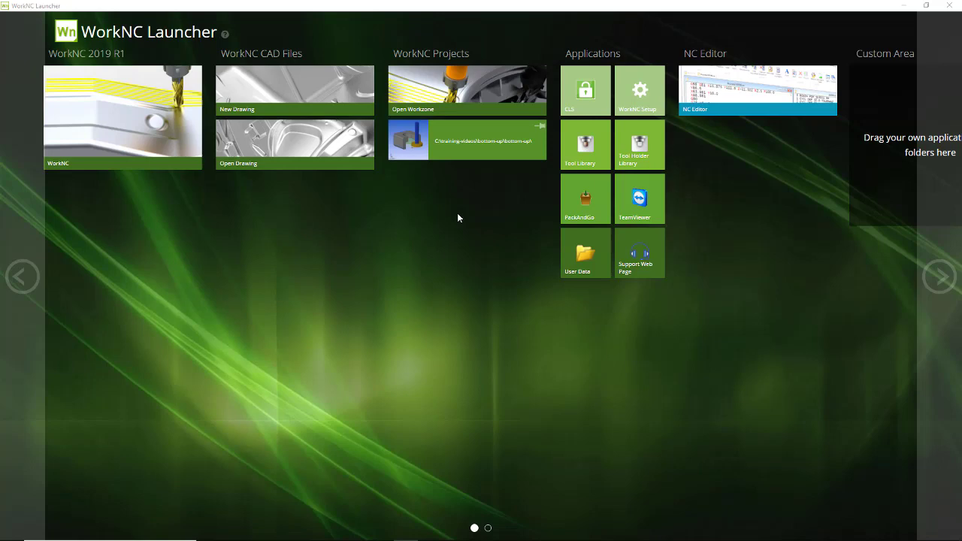
Step: Open the Bottom-UP project, view the groove from underneath, then return to the isometric view
{"action": "left_click", "coordinate": [470, 153]}
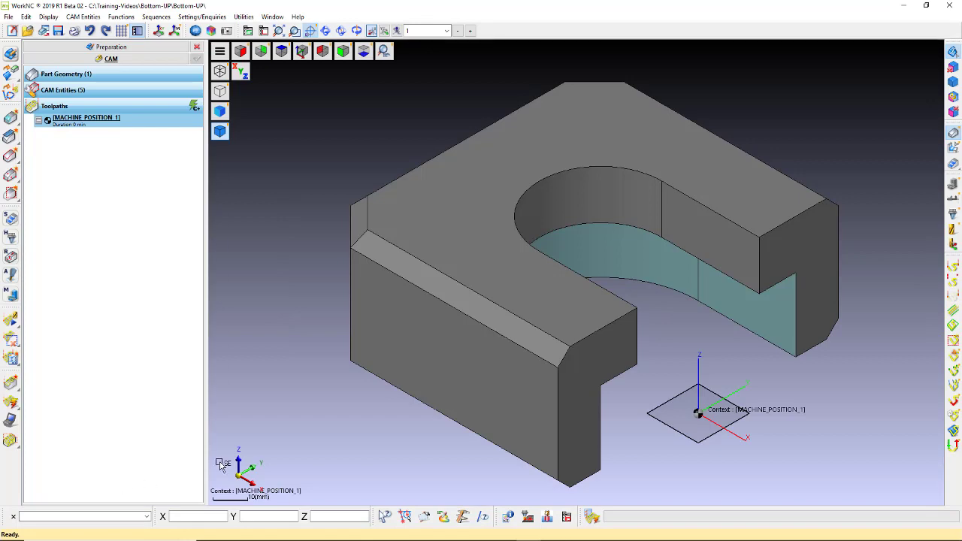
{"action": "mouse_move", "coordinate": [378, 446]}
{"action": "middle_mouse_down"}
{"action": "mouse_move", "coordinate": [638, 391]}
{"action": "mouse_move", "coordinate": [576, 300]}
{"action": "mouse_move", "coordinate": [630, 404]}
{"action": "mouse_move", "coordinate": [571, 346]}
{"action": "mouse_move", "coordinate": [576, 404]}
{"action": "mouse_move", "coordinate": [660, 397]}
{"action": "mouse_move", "coordinate": [589, 396]}
{"action": "mouse_move", "coordinate": [621, 440]}
{"action": "middle_mouse_up"}
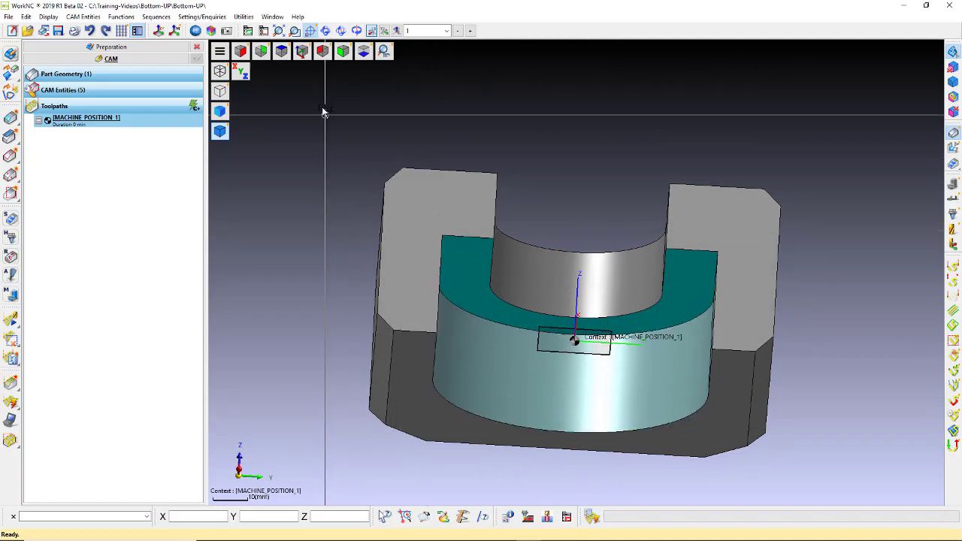
{"action": "left_click", "coordinate": [302, 52]}
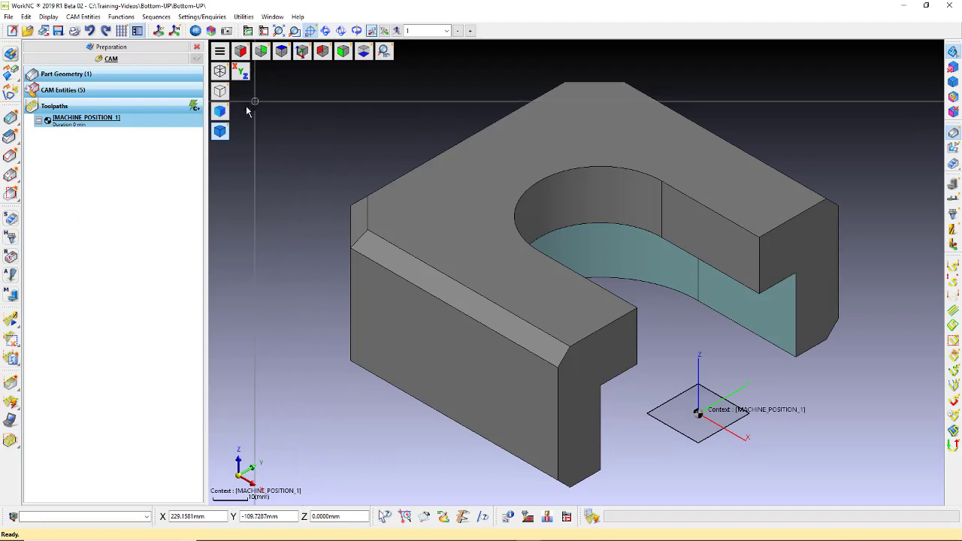
Step: Create a new 2 1/2-Axis Tangent to Curve toolpath
{"action": "right_click", "coordinate": [86, 162]}
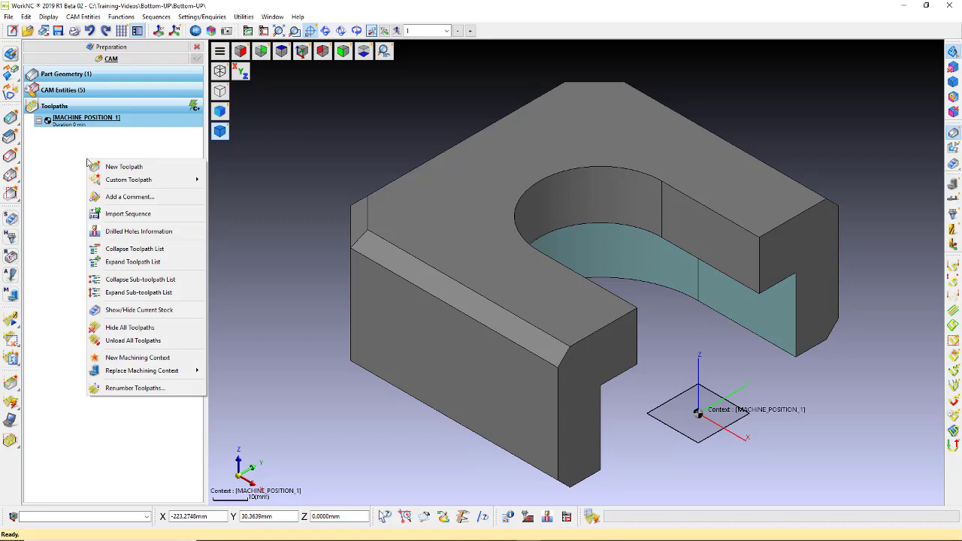
{"action": "left_click", "coordinate": [109, 167]}
{"action": "left_click", "coordinate": [284, 82]}
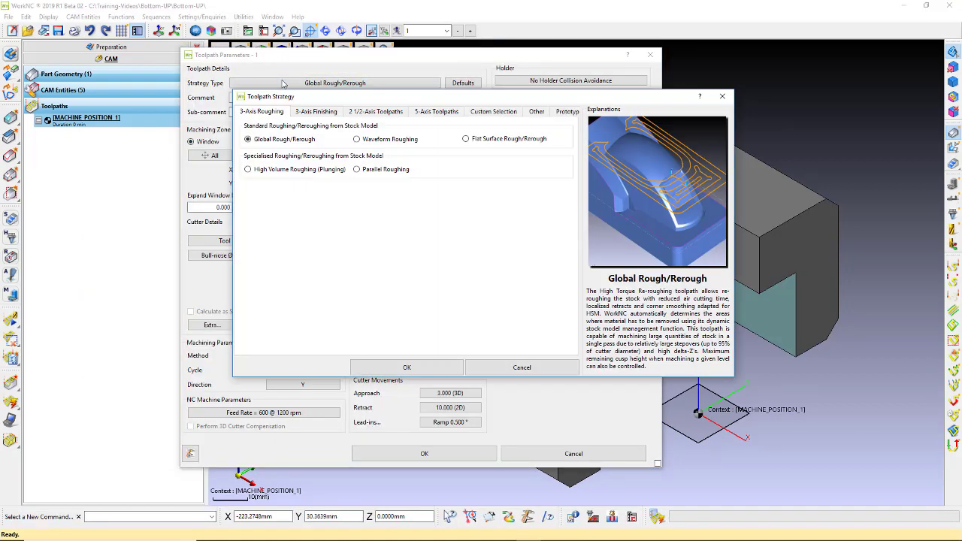
{"action": "left_click", "coordinate": [360, 112]}
{"action": "left_click", "coordinate": [266, 141]}
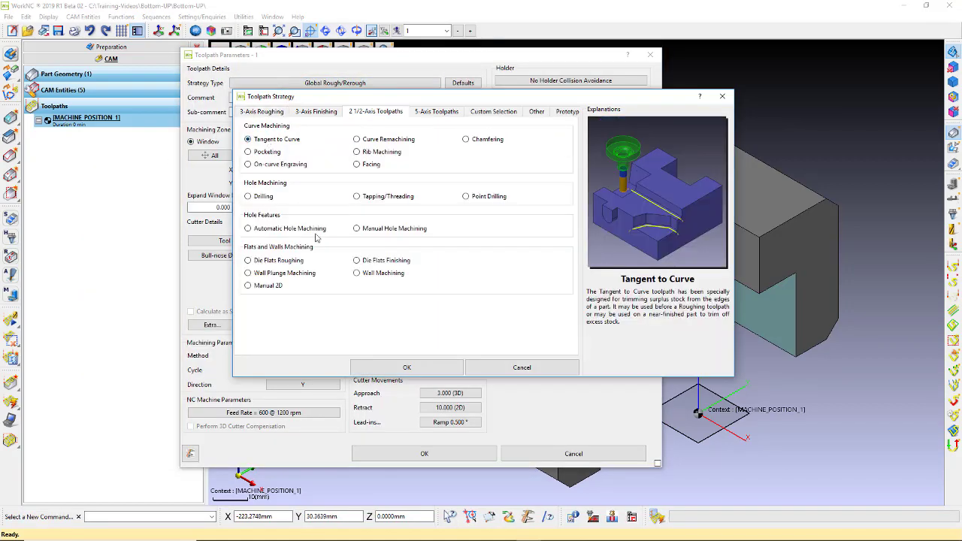
{"action": "left_click", "coordinate": [420, 368]}
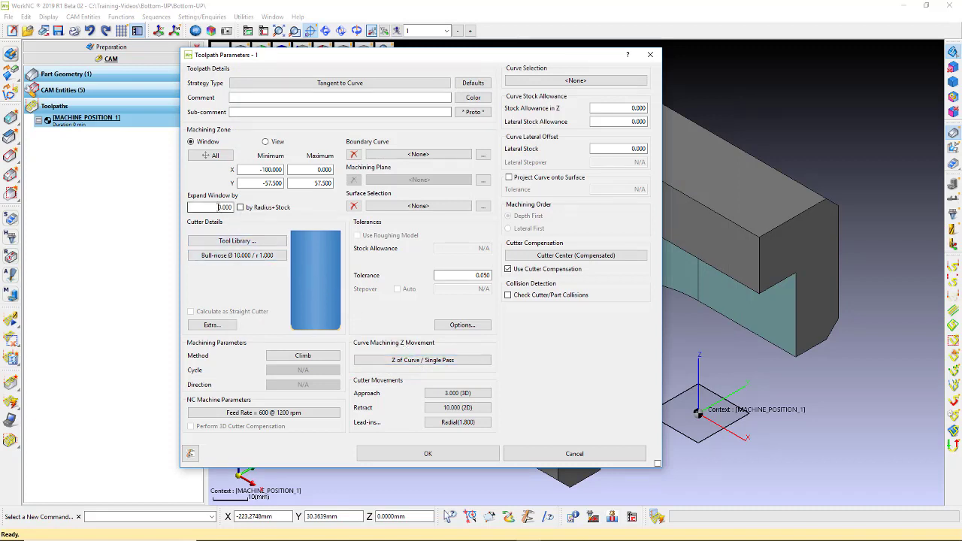
Step: Set the Expand Window by value to 100
{"action": "double_click", "coordinate": [219, 207]}
{"action": "type", "text": "100"}
{"action": "key", "text": "Return"}
Step: Choose the 60mm TSlot cutter from the tool library for the toolpath
{"action": "left_click", "coordinate": [237, 241]}
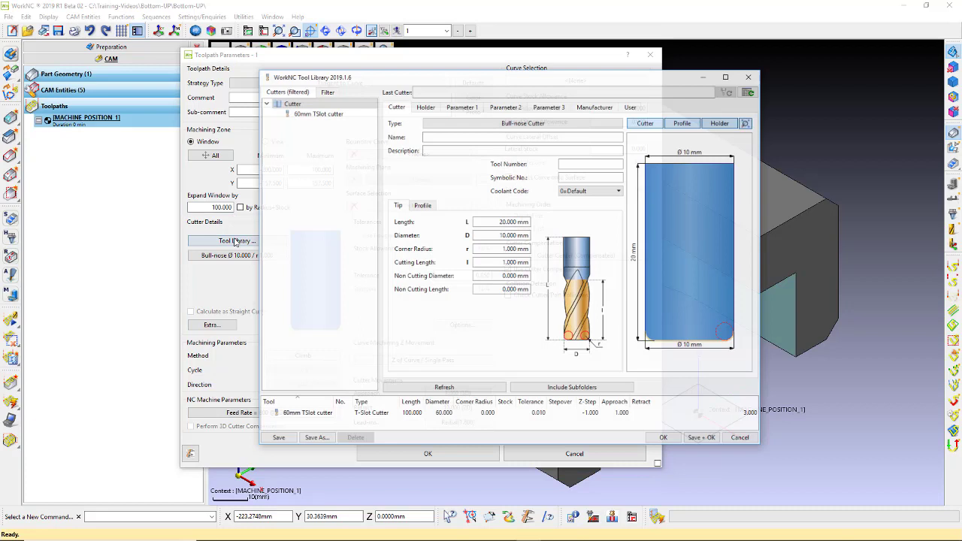
{"action": "left_click", "coordinate": [315, 113]}
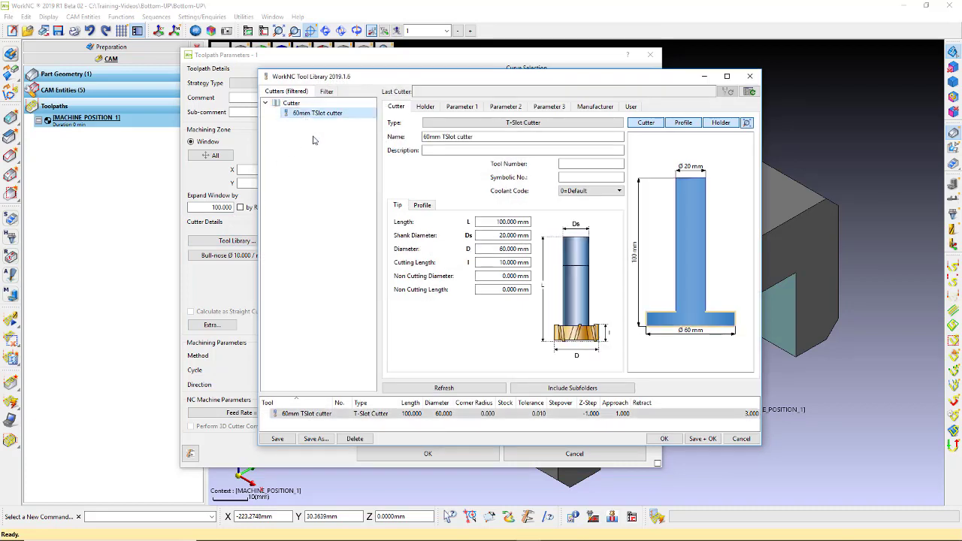
{"action": "left_click", "coordinate": [659, 440]}
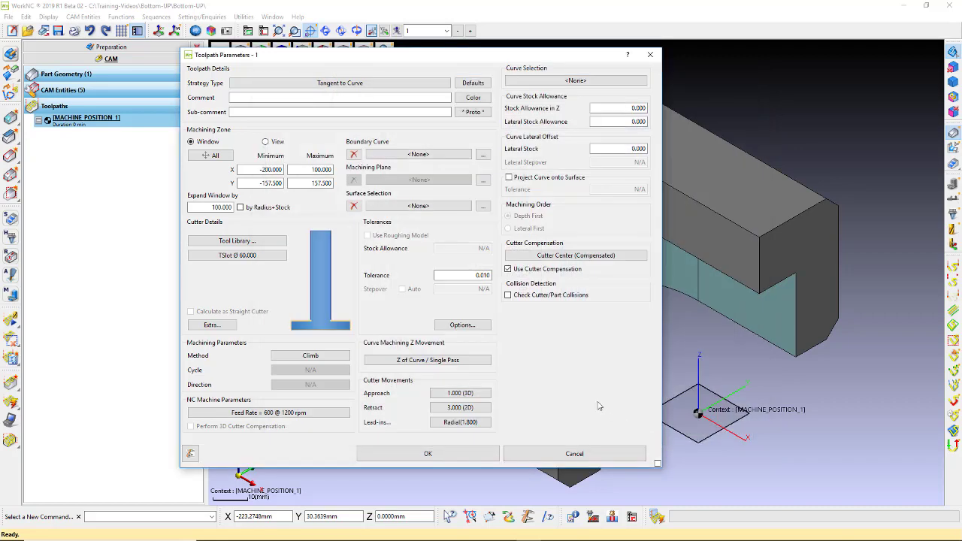
Step: Use groove-top as the curve with Point_000 as machining side, curves not machined separately
{"action": "left_click", "coordinate": [579, 85]}
{"action": "left_click", "coordinate": [570, 130]}
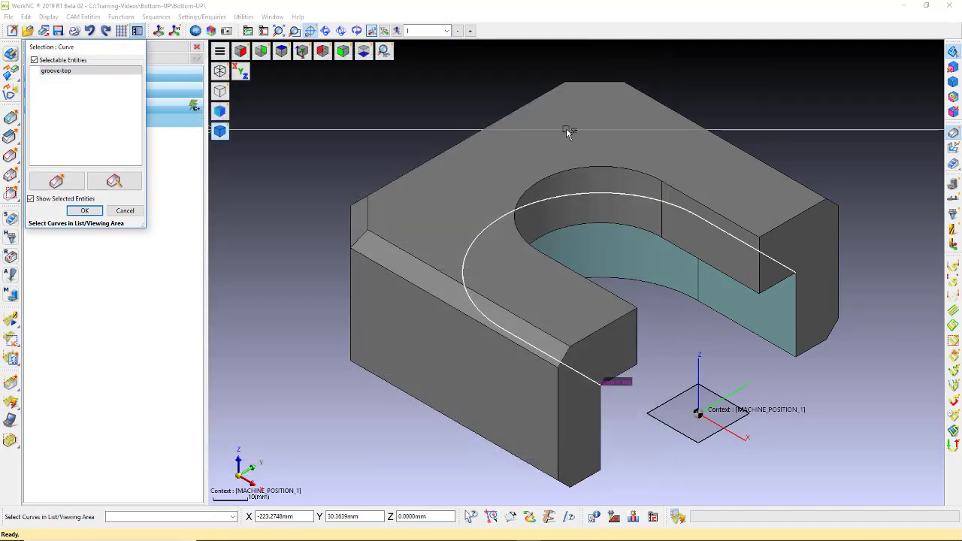
{"action": "left_click", "coordinate": [117, 70]}
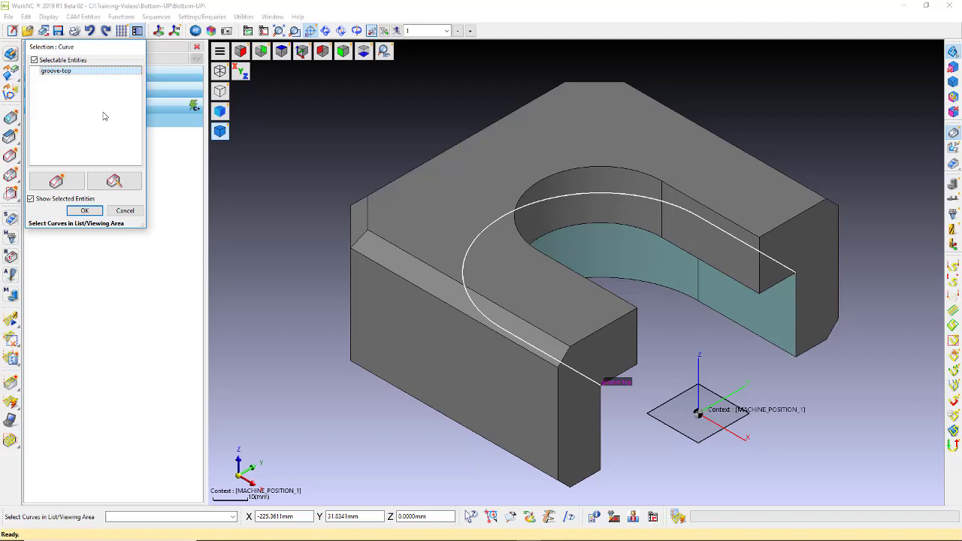
{"action": "left_click", "coordinate": [85, 211]}
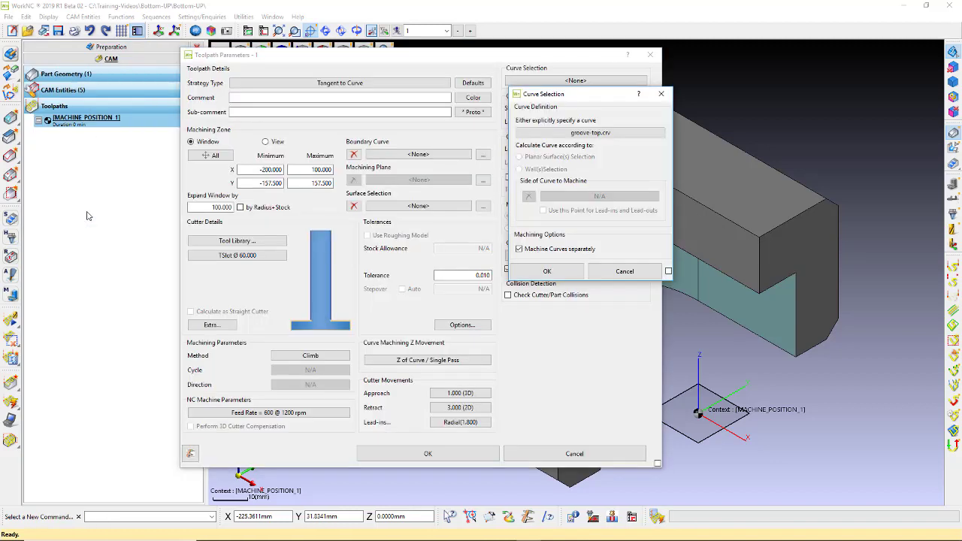
{"action": "left_click", "coordinate": [518, 249]}
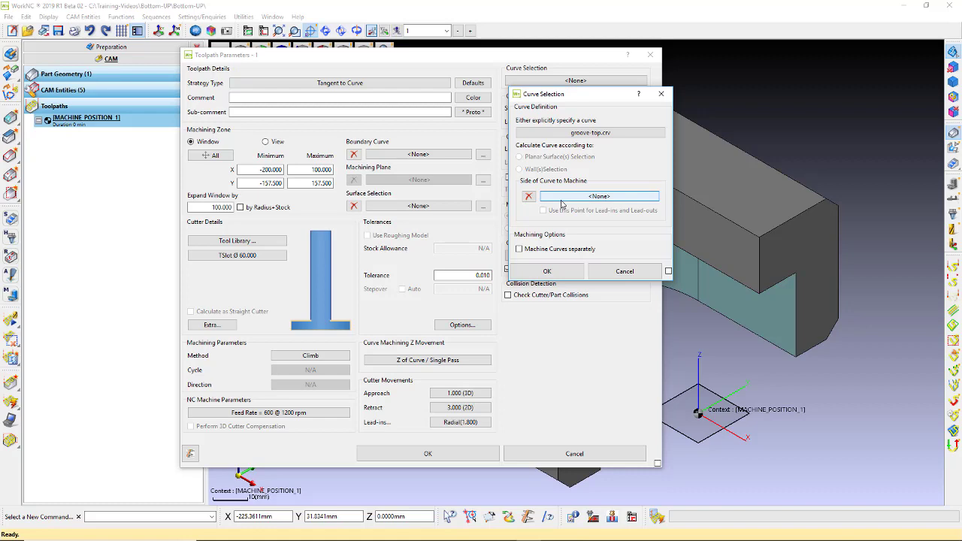
{"action": "left_click", "coordinate": [599, 196]}
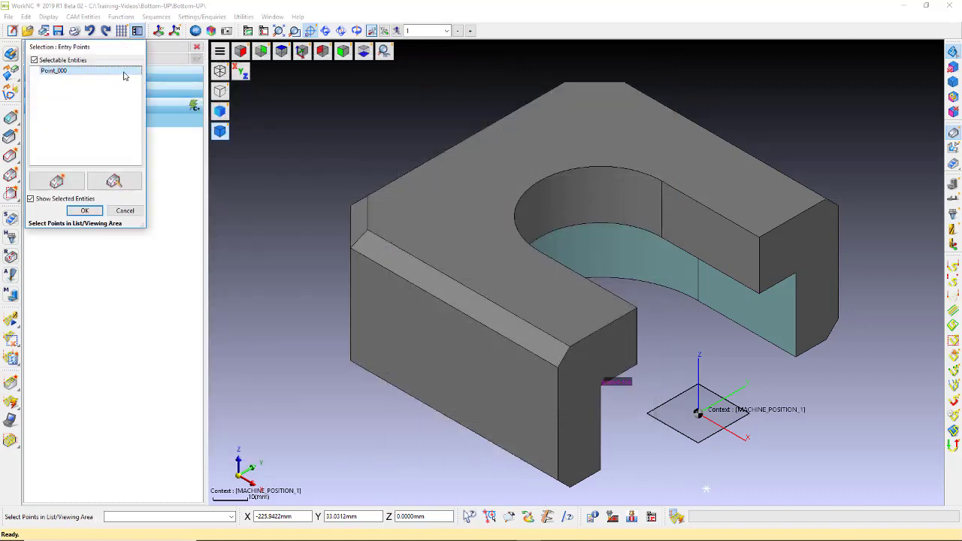
{"action": "left_click", "coordinate": [85, 211]}
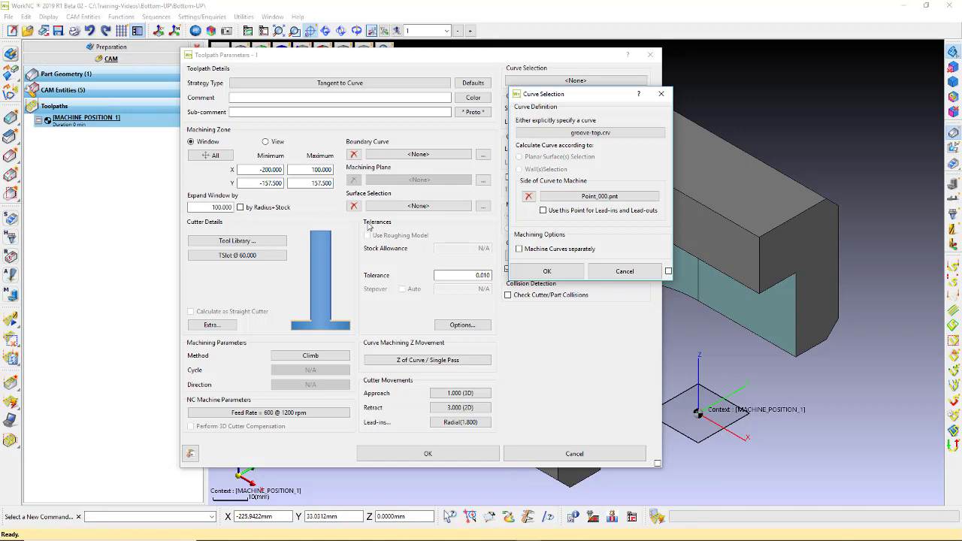
{"action": "left_click", "coordinate": [526, 274]}
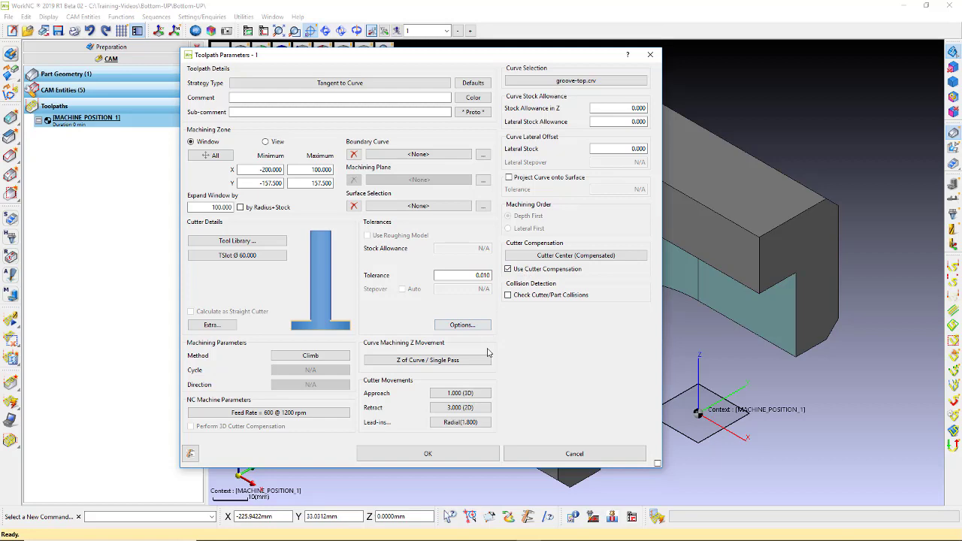
Step: Set the Tangency Extension in Cutter Movements to 31 and confirm
{"action": "left_click", "coordinate": [482, 395]}
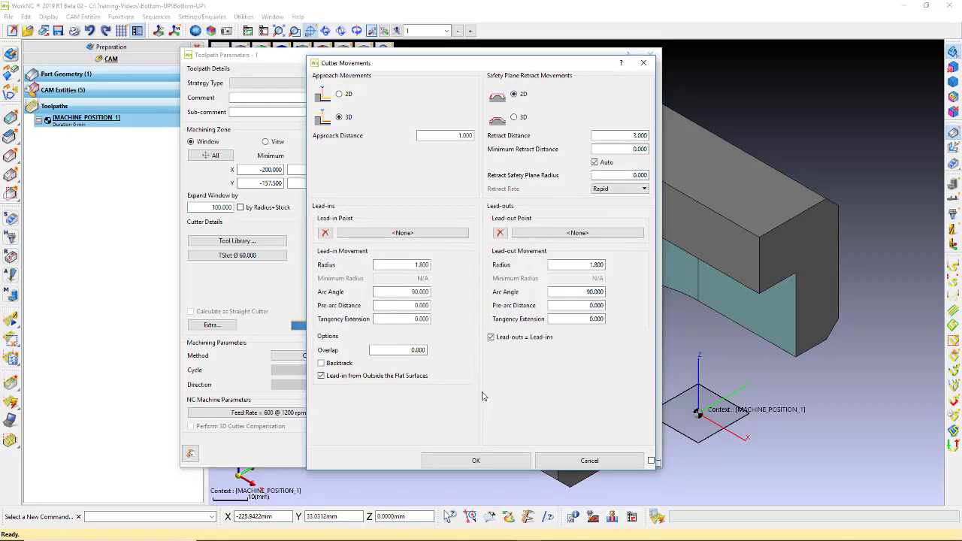
{"action": "double_click", "coordinate": [413, 319]}
{"action": "type", "text": "3"}
{"action": "key", "text": "Return"}
{"action": "left_click", "coordinate": [451, 461]}
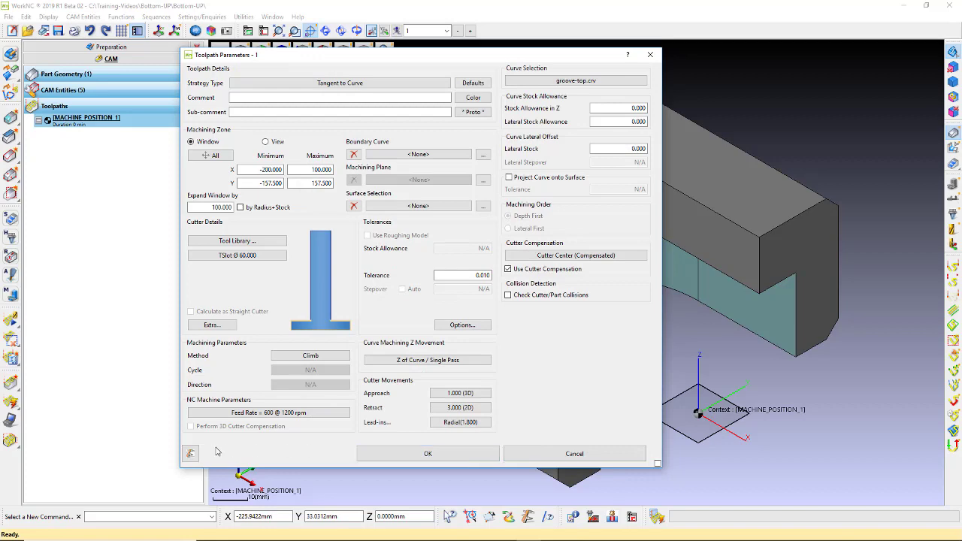
{"action": "left_click", "coordinate": [191, 454]}
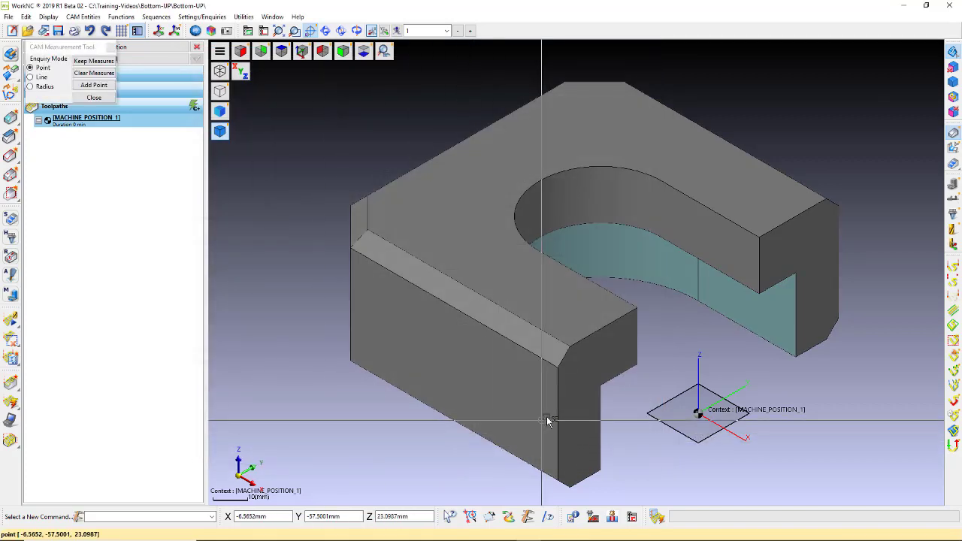
{"action": "middle_click_drag", "start_coordinate": [655, 386], "coordinate": [615, 178]}
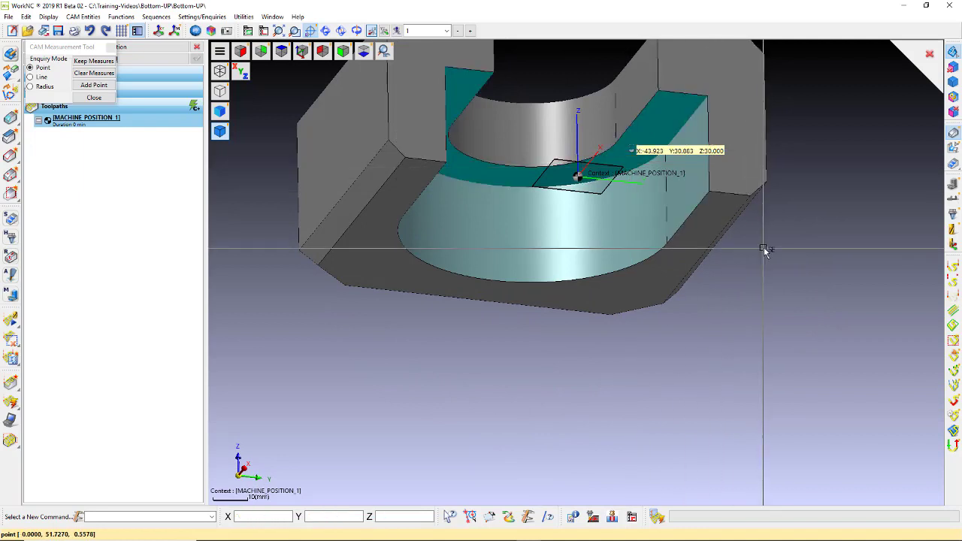
{"action": "left_click", "coordinate": [931, 59]}
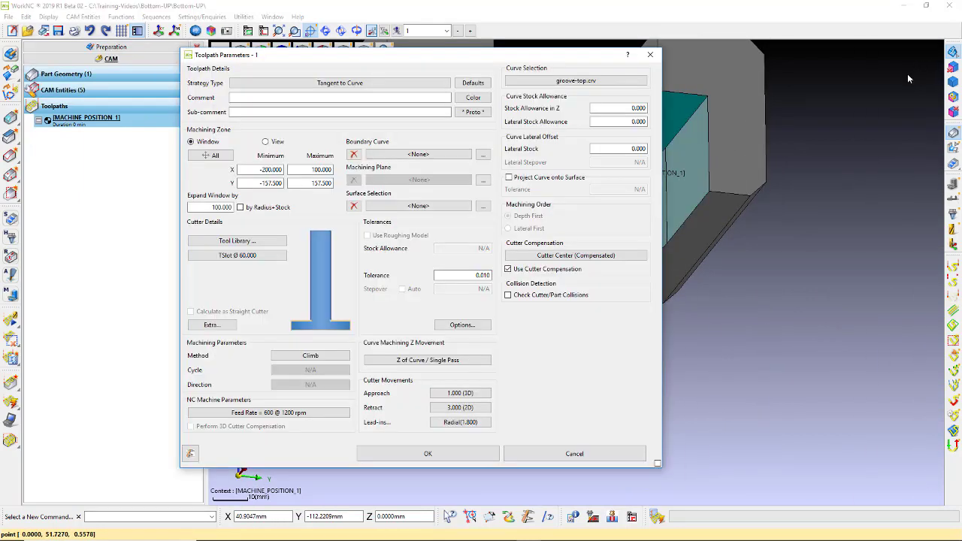
Step: Switch curve Z movement to Multiple Passes using a Given Z level of 21.000
{"action": "left_click", "coordinate": [469, 361]}
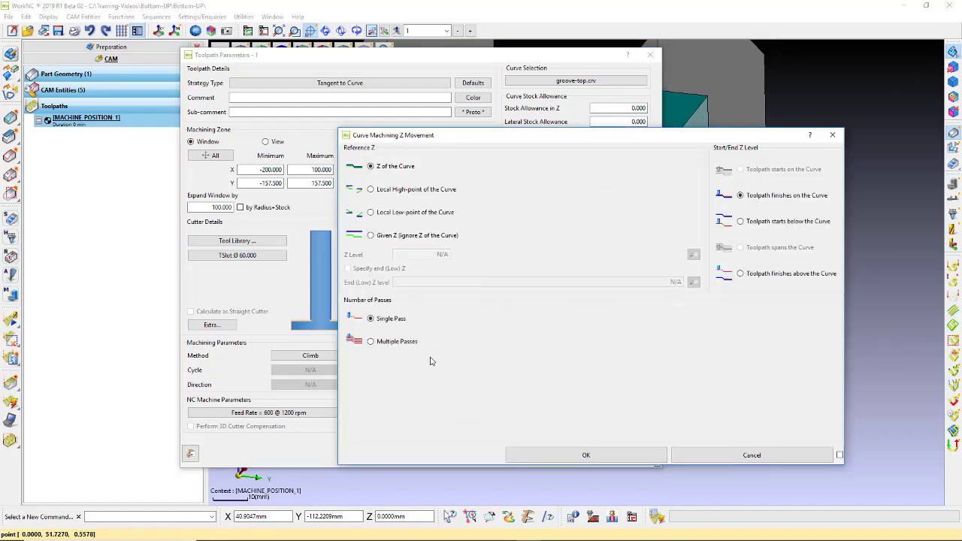
{"action": "left_click", "coordinate": [370, 342]}
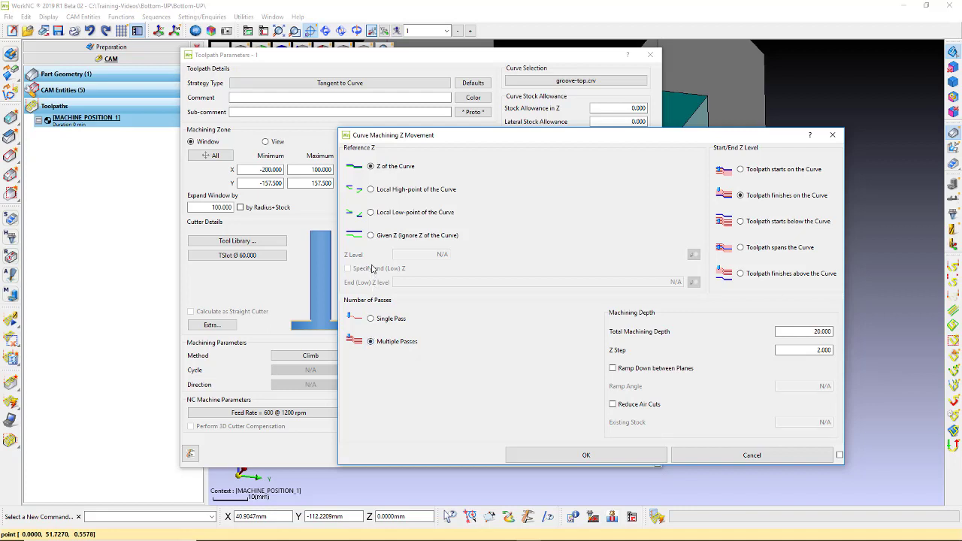
{"action": "left_click", "coordinate": [371, 236]}
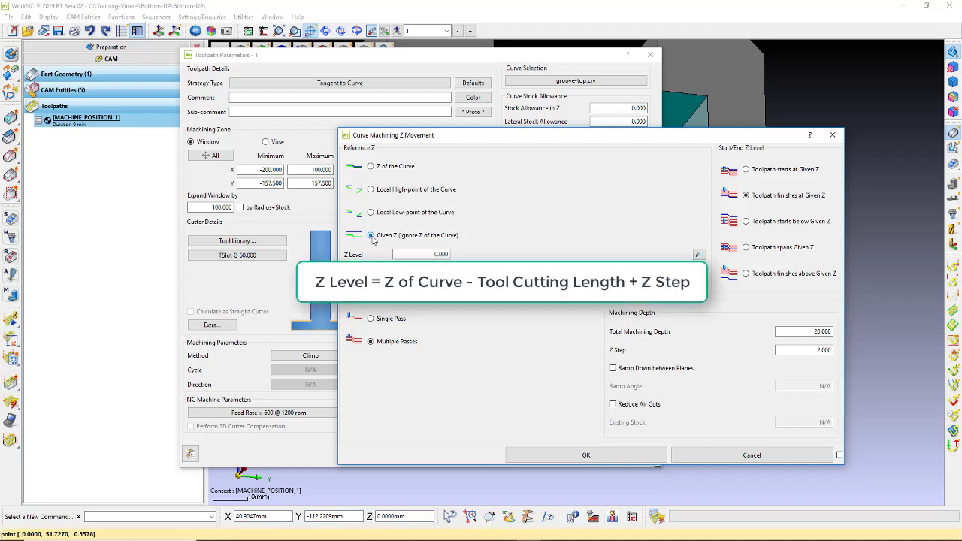
{"action": "left_click", "coordinate": [412, 253]}
{"action": "double_click", "coordinate": [454, 254]}
{"action": "type", "text": "21.000"}
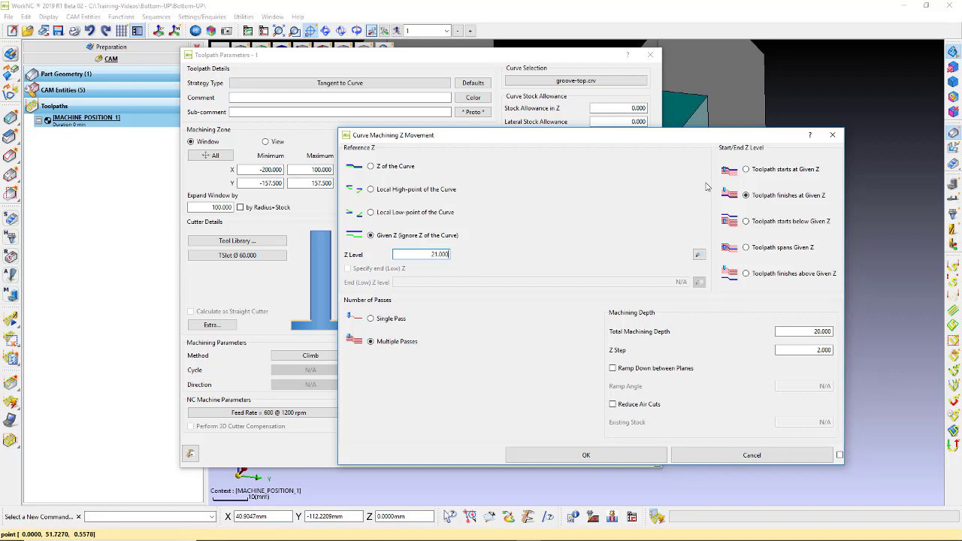
Step: Start at the given Z with 30.000 total machining depth and -1.000 Z step, and confirm
{"action": "left_click", "coordinate": [746, 170]}
{"action": "left_click_drag", "start_coordinate": [815, 333], "coordinate": [825, 333]}
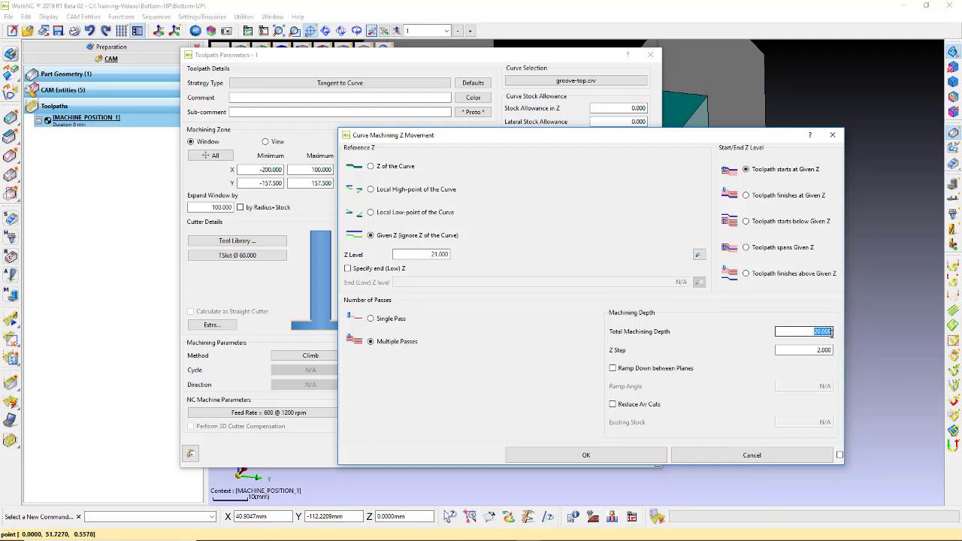
{"action": "type", "text": "3"}
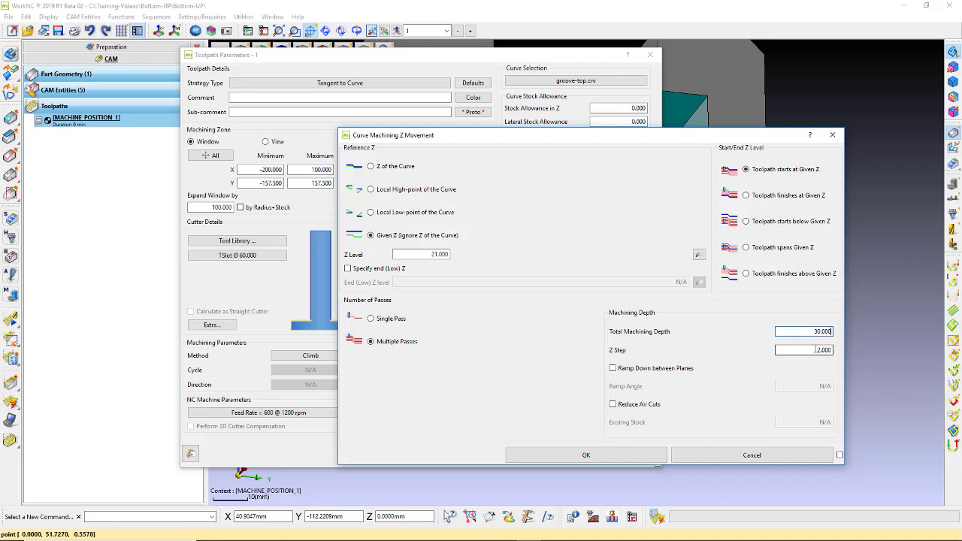
{"action": "left_click_drag", "start_coordinate": [818, 350], "coordinate": [826, 349]}
{"action": "key", "text": "BackSpace"}
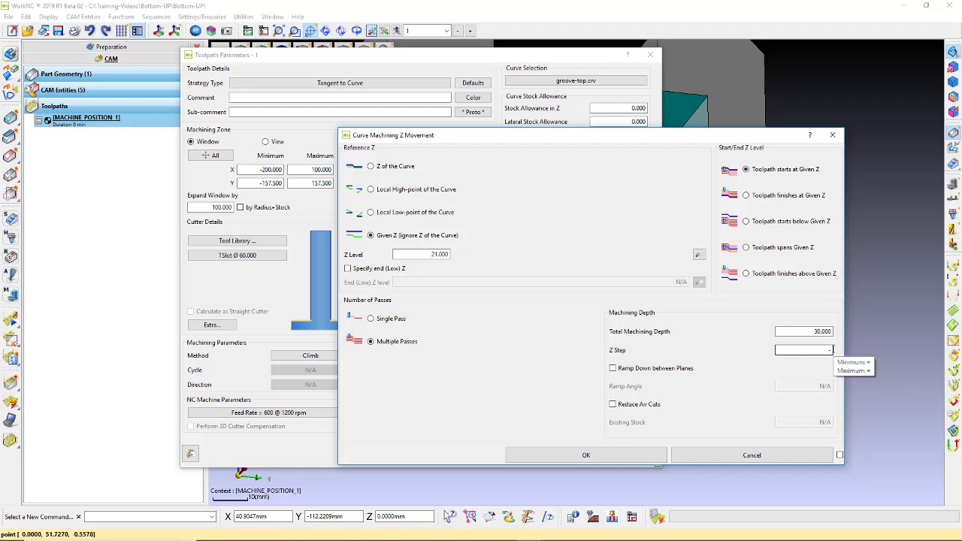
{"action": "type", "text": "-1.000"}
{"action": "left_click", "coordinate": [619, 455]}
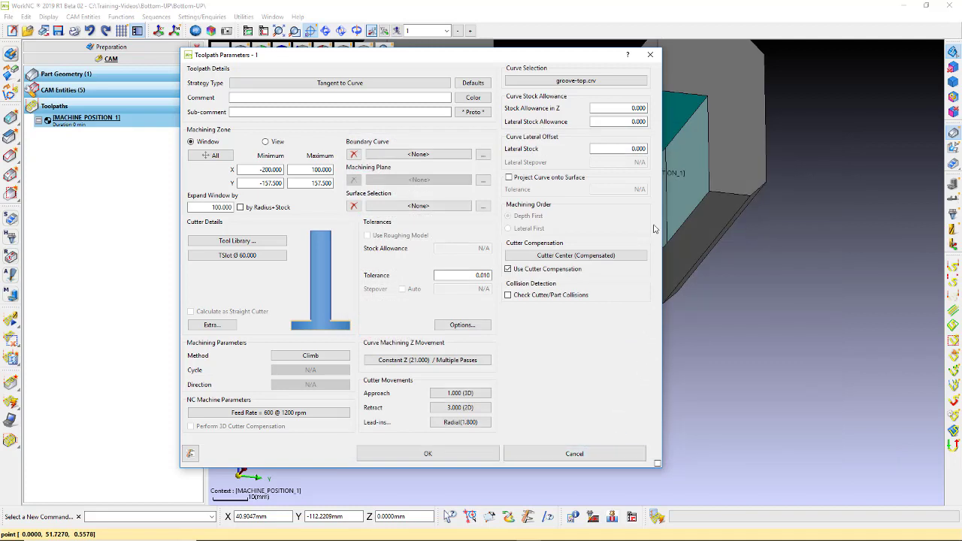
Step: Check Stock Allowance in Z and calculate the Tangent to Curve toolpath
{"action": "left_click", "coordinate": [647, 107]}
{"action": "left_click_drag", "start_coordinate": [644, 108], "coordinate": [631, 107]}
{"action": "left_click", "coordinate": [428, 454]}
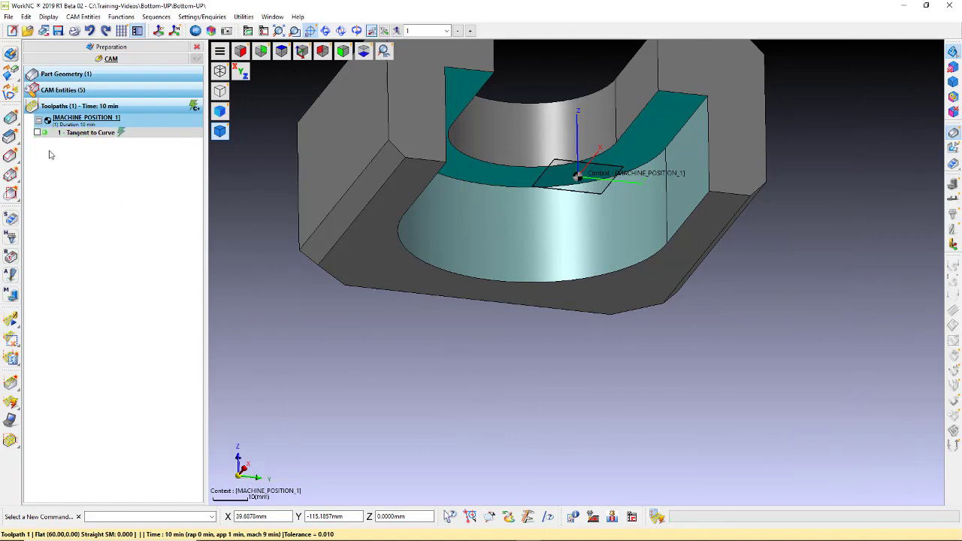
Step: Display toolpath 1 and zoom in on the T-slot cutter's stacked passes at the groove
{"action": "left_click", "coordinate": [37, 132]}
{"action": "scroll", "coordinate": [507, 288], "scroll_direction": "up", "scroll_amount": 5}
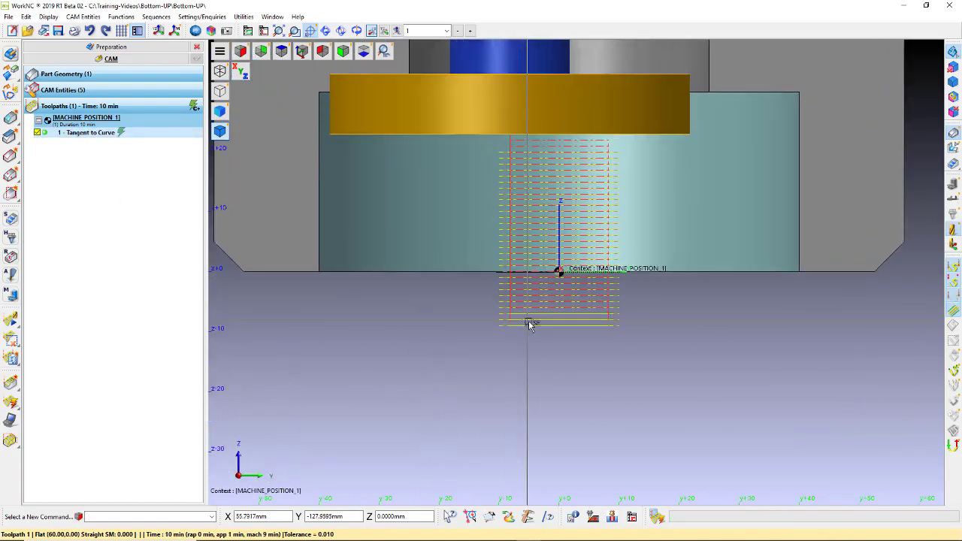
{"action": "mouse_move", "coordinate": [555, 330]}
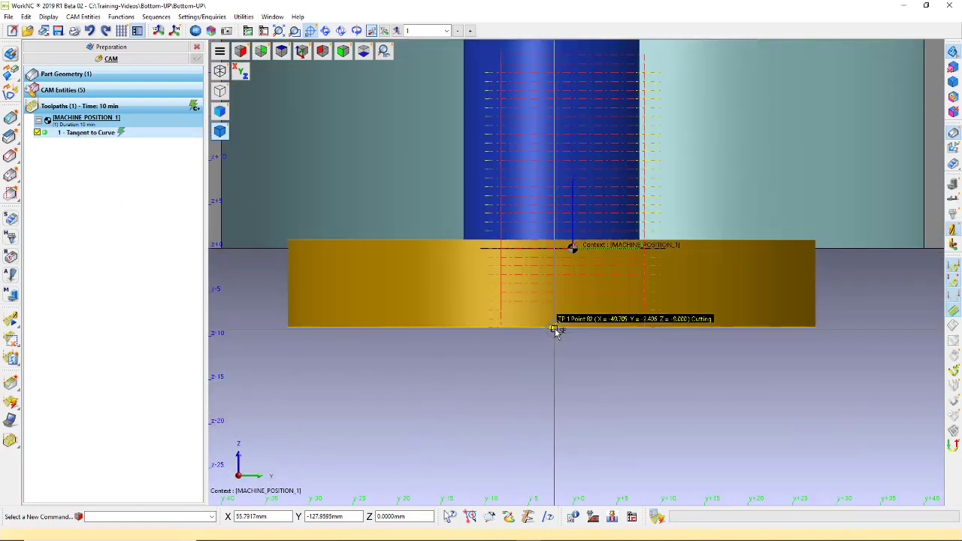
{"action": "middle_click_drag", "start_coordinate": [554, 331], "coordinate": [603, 389]}
{"action": "scroll", "coordinate": [603, 389], "scroll_direction": "down", "scroll_amount": 3}
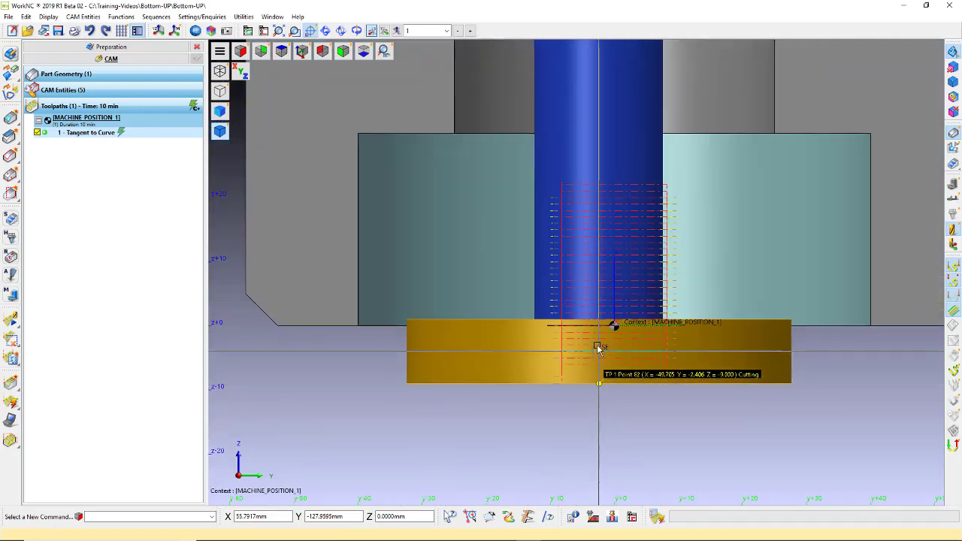
{"action": "scroll", "coordinate": [578, 365], "scroll_direction": "up", "scroll_amount": 1}
{"action": "mouse_move", "coordinate": [549, 184]}
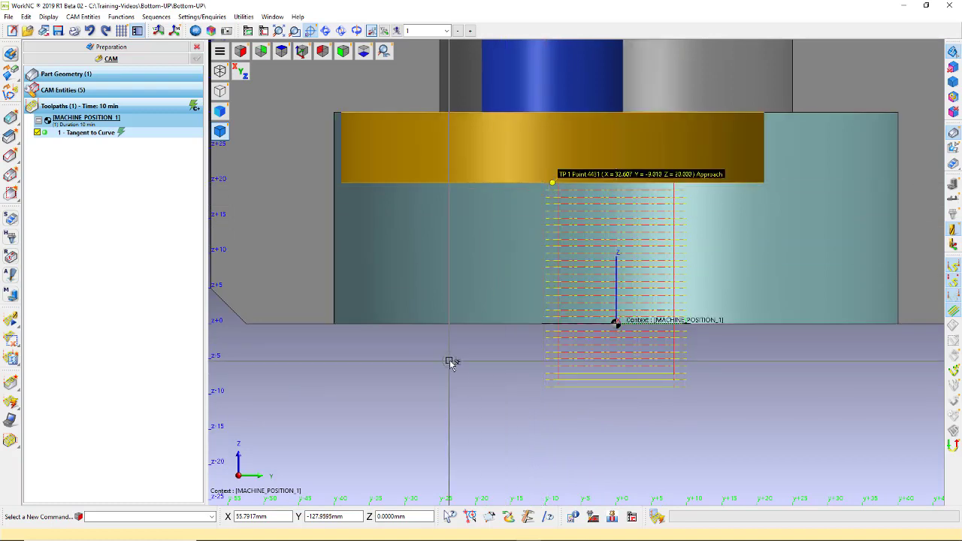
{"action": "scroll", "coordinate": [453, 386], "scroll_direction": "down", "scroll_amount": 2}
{"action": "scroll", "coordinate": [452, 386], "scroll_direction": "down", "scroll_amount": 1}
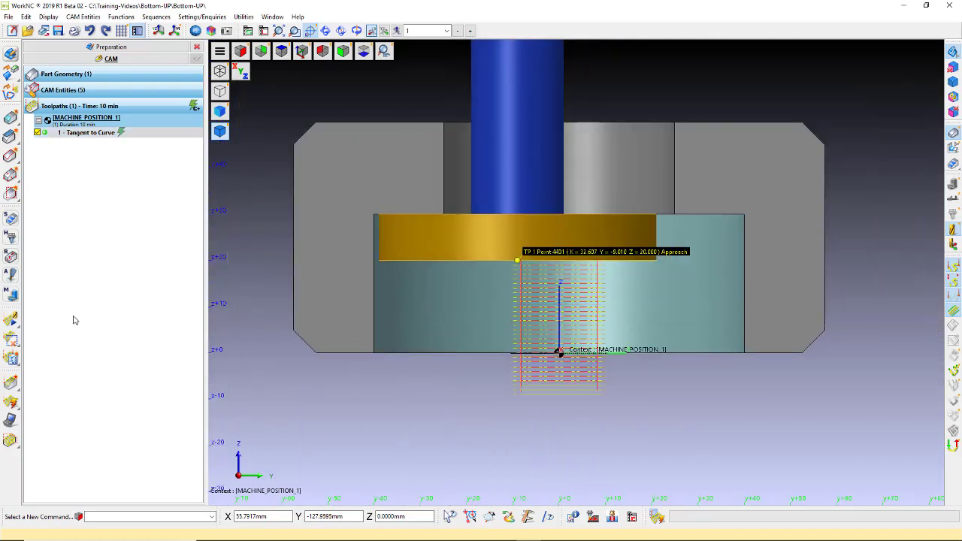
Step: Play the progressive display at slower speed through all passes, orbiting the view, then close it
{"action": "left_click", "coordinate": [12, 321]}
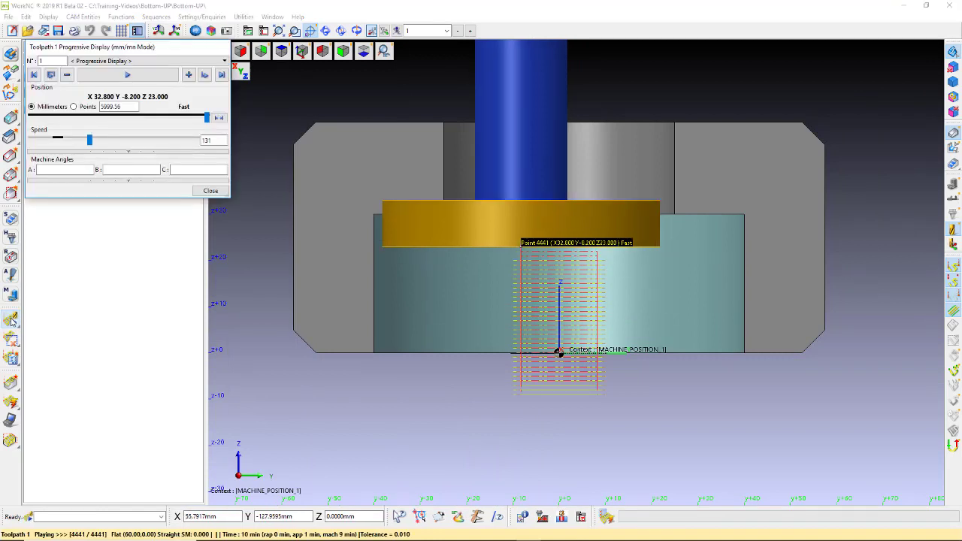
{"action": "left_click_drag", "start_coordinate": [90, 140], "coordinate": [85, 141]}
{"action": "left_click", "coordinate": [120, 79]}
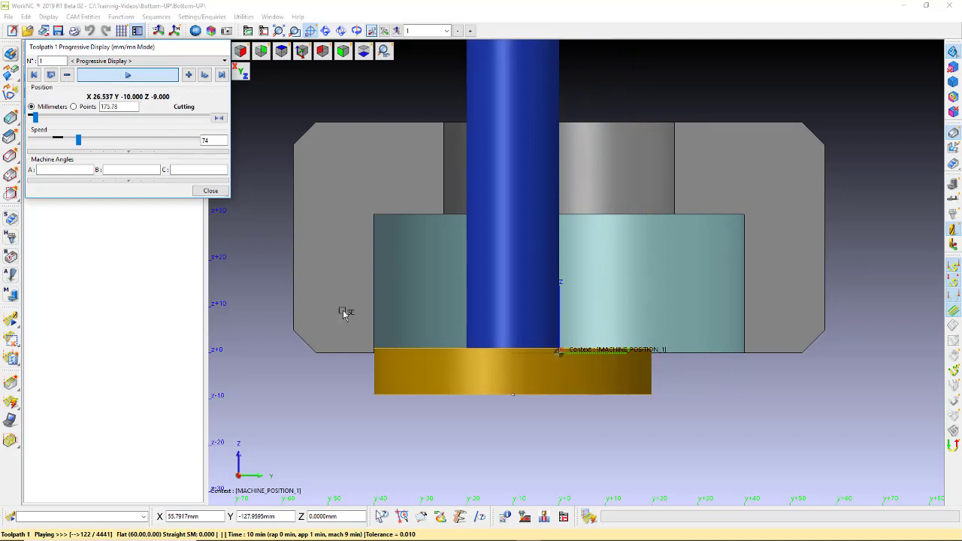
{"action": "middle_click_drag", "start_coordinate": [572, 419], "coordinate": [599, 300]}
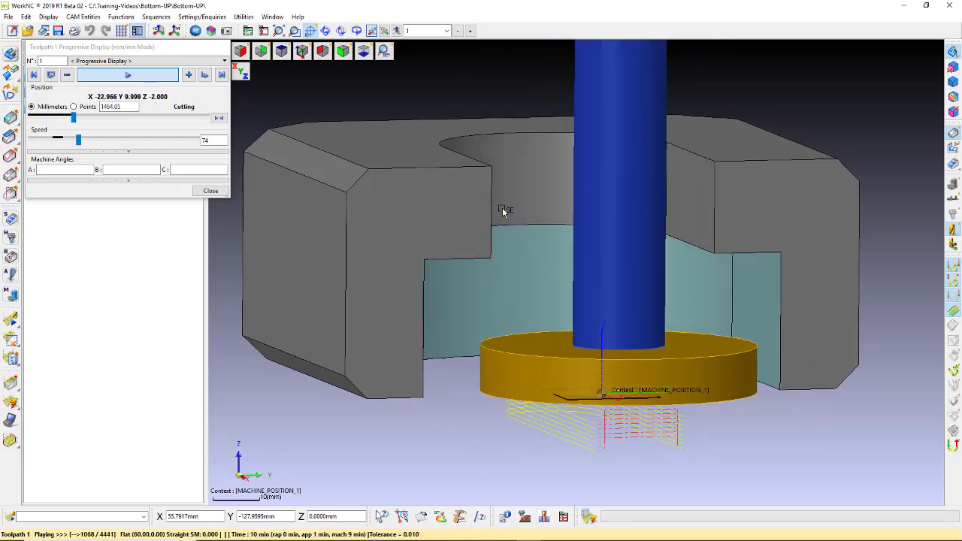
{"action": "left_click", "coordinate": [210, 190]}
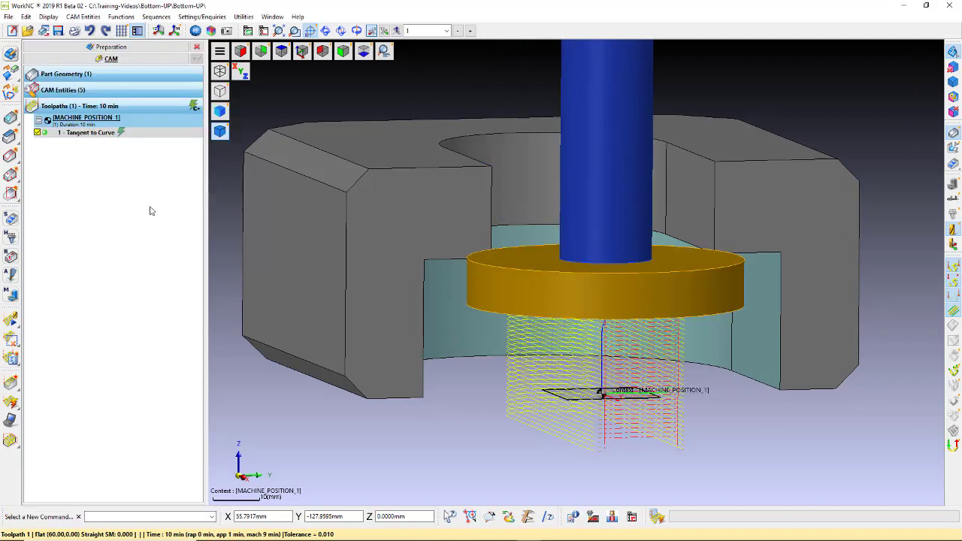